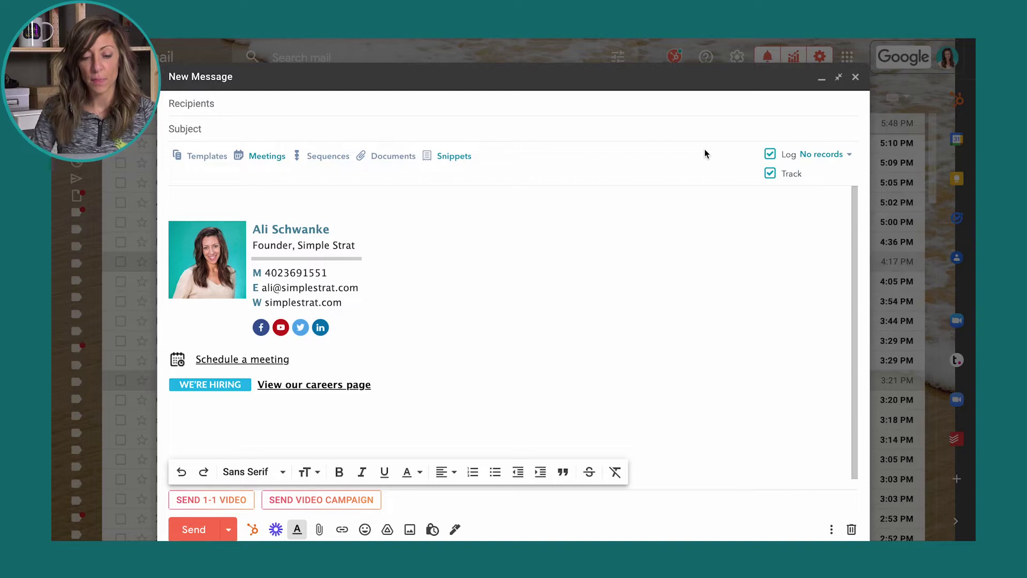
Step: Address the draft to the saved contact from autocomplete so it logs to 1/1 records, then minimize it
click(422, 106)
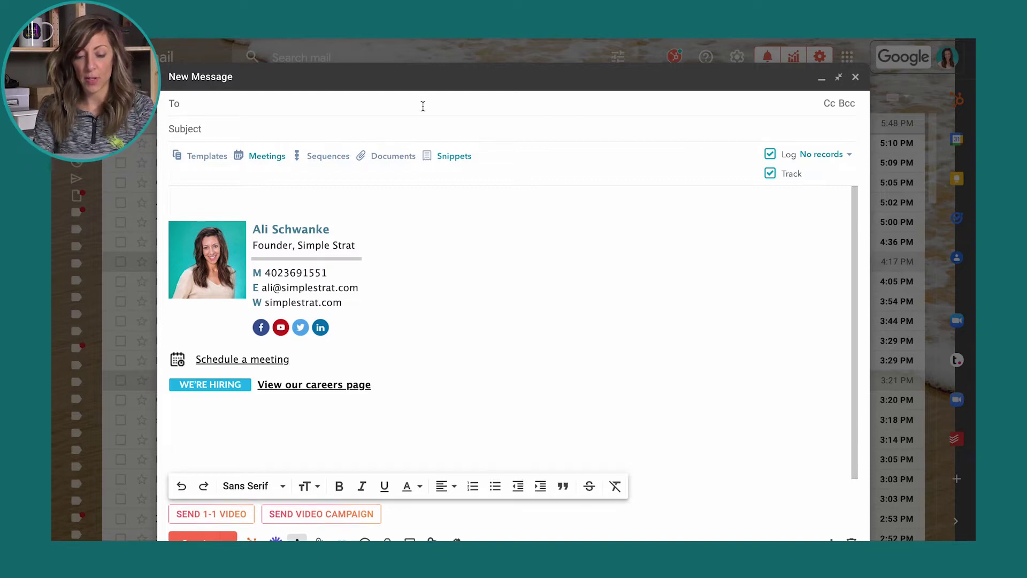
text(alis)
click(374, 137)
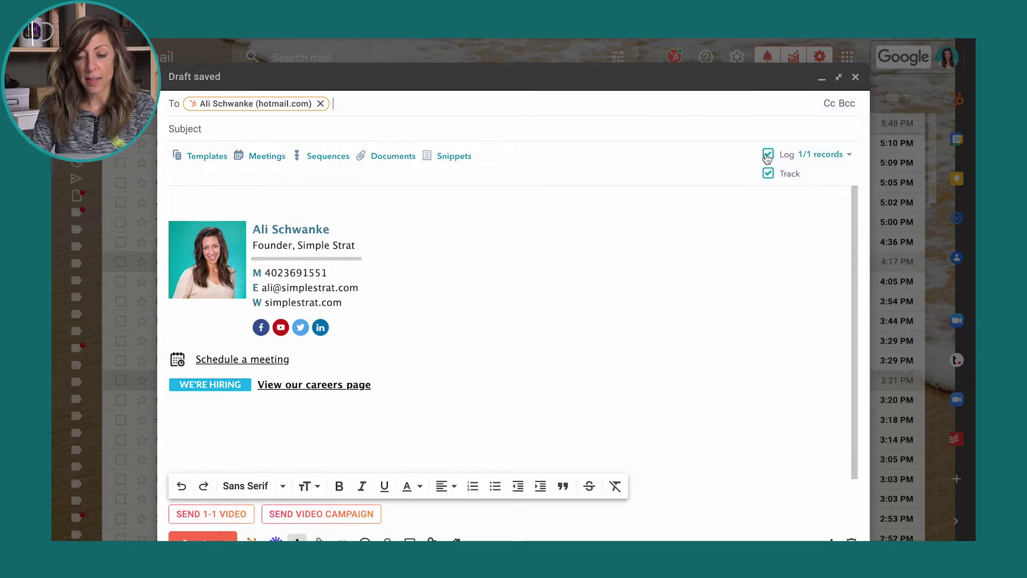
mouse_move(768, 179)
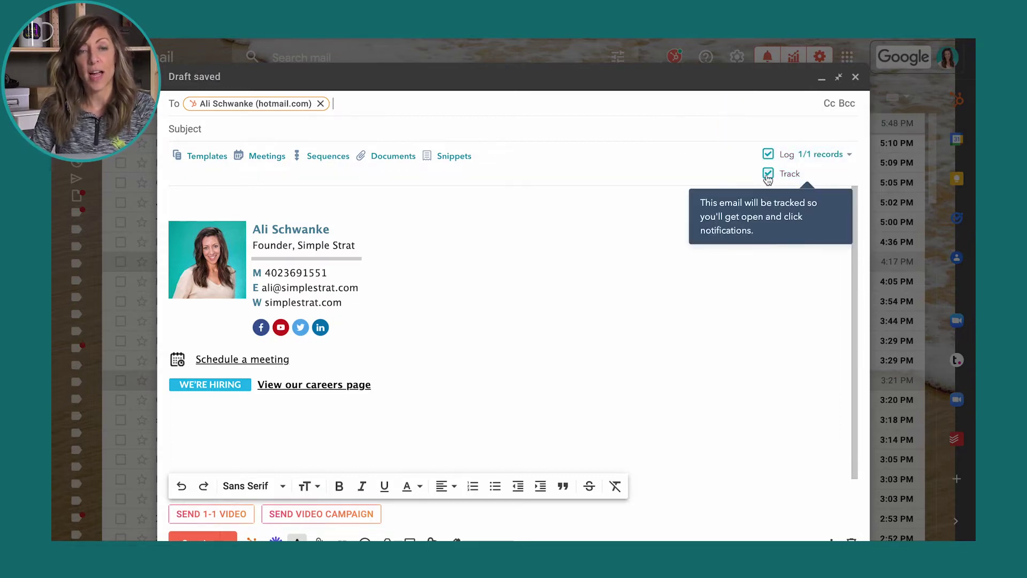
click(673, 54)
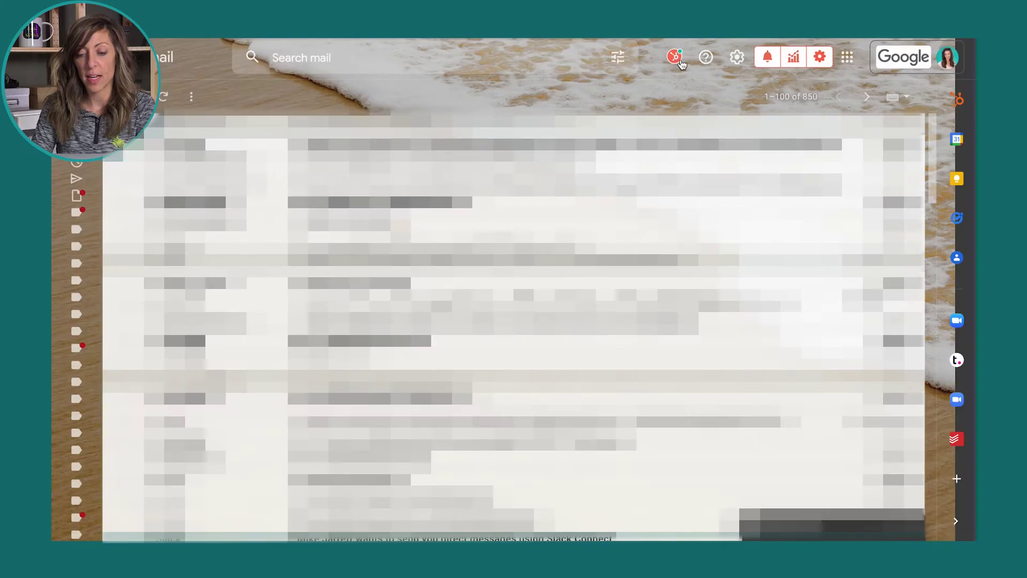
Step: Bring up the Log and track settings from the HubSpot extension in Gmail's toolbar
click(678, 59)
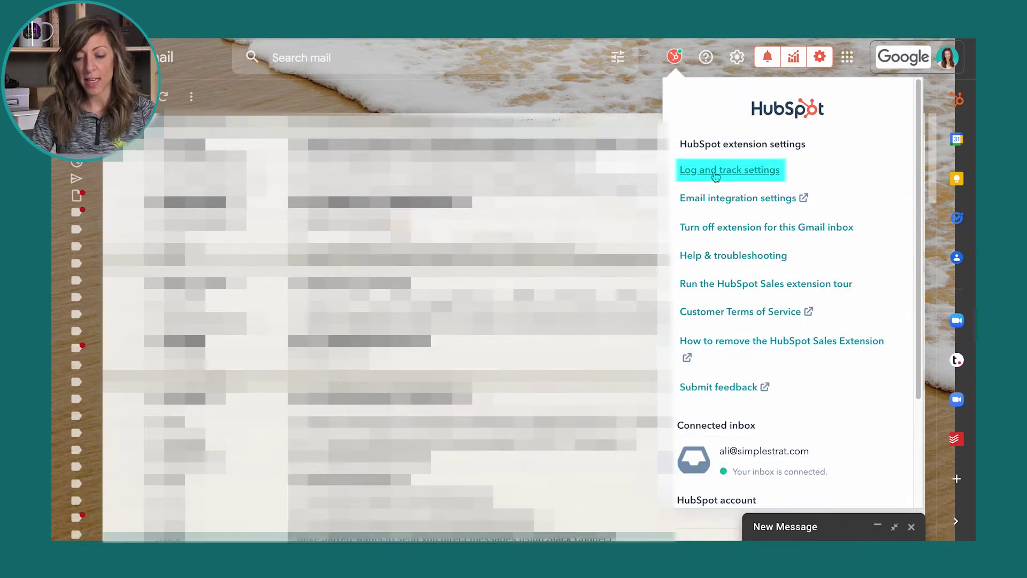
click(715, 171)
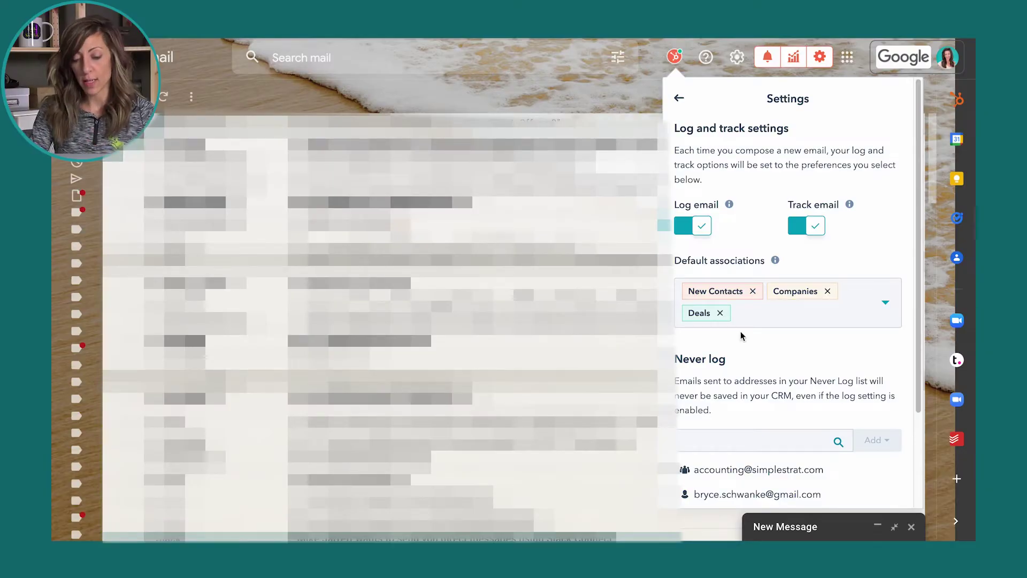
scroll(741, 336, down, 2)
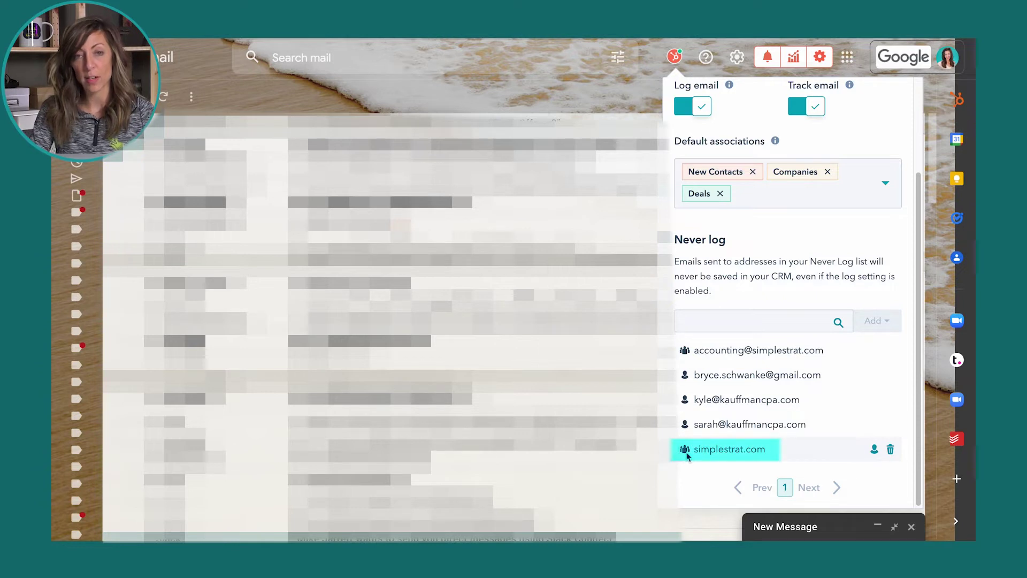
mouse_move(685, 458)
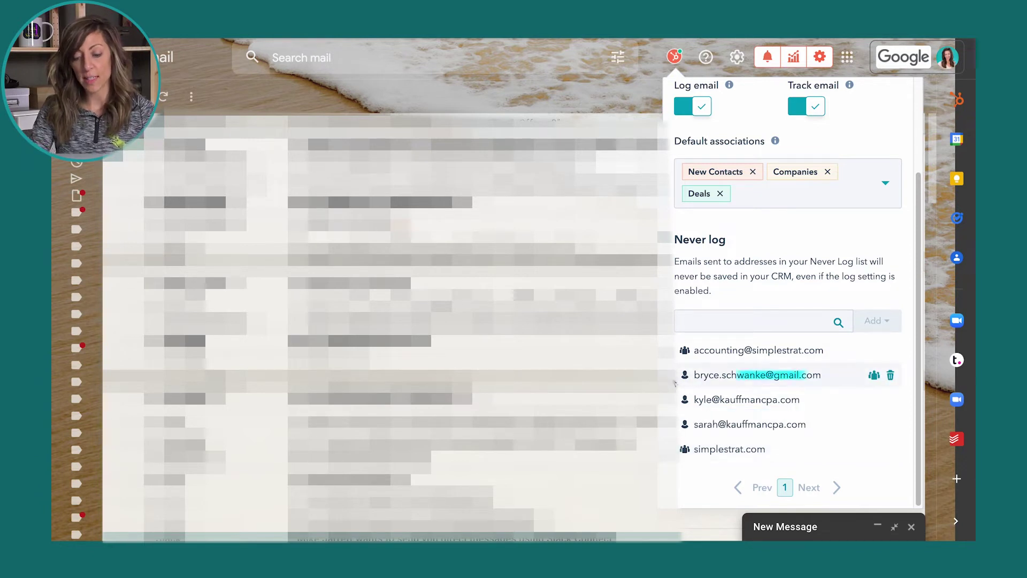
mouse_move(685, 381)
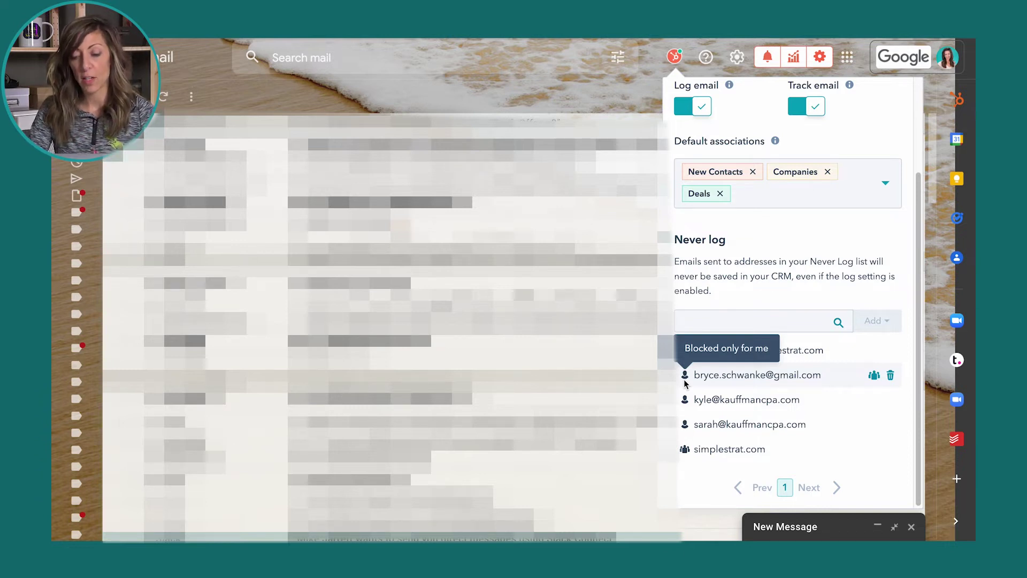
Step: Add the personal e-mail address to Never log as Block only for me, and turn off Log email and Track email
click(690, 321)
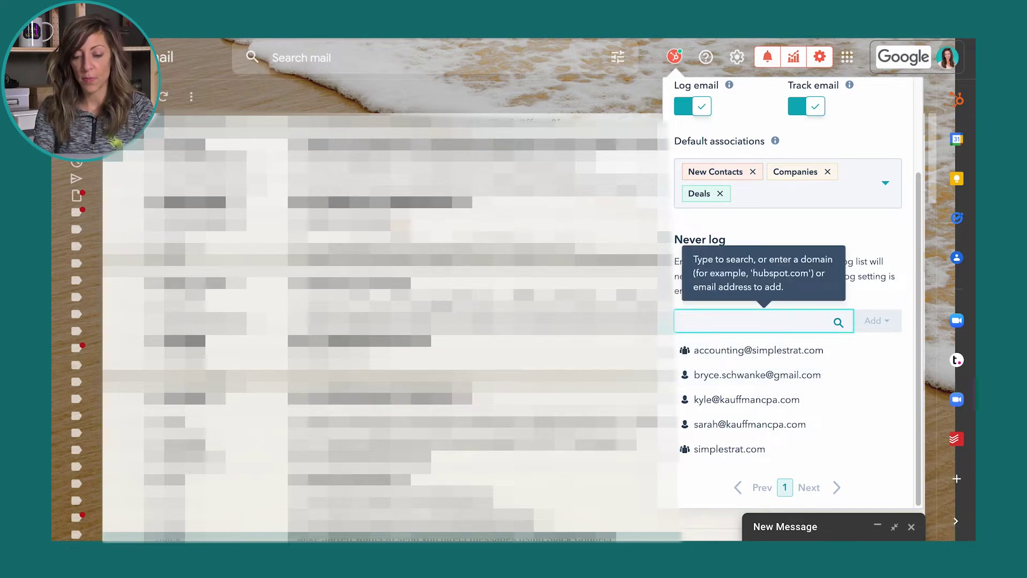
click(884, 321)
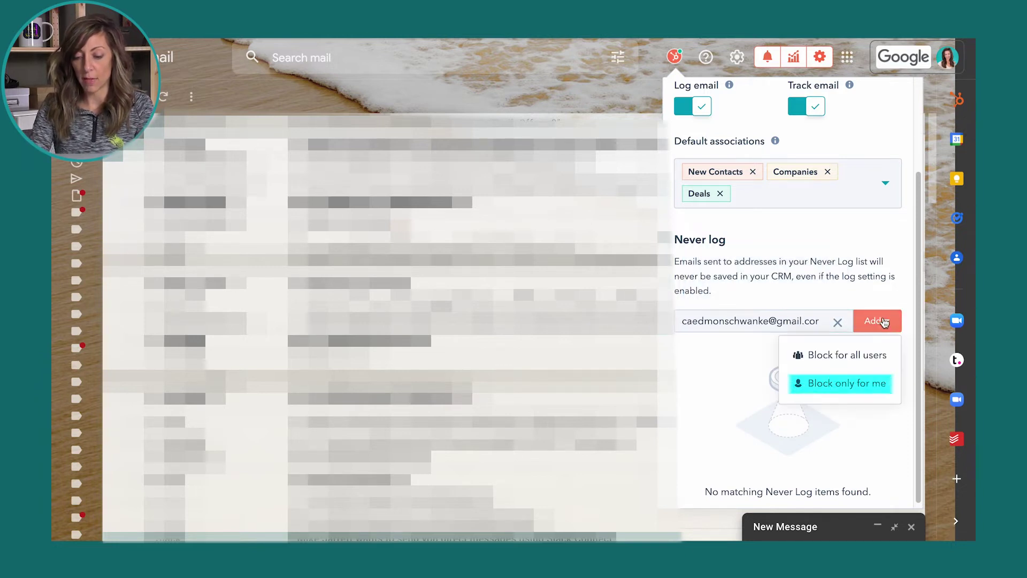
click(861, 383)
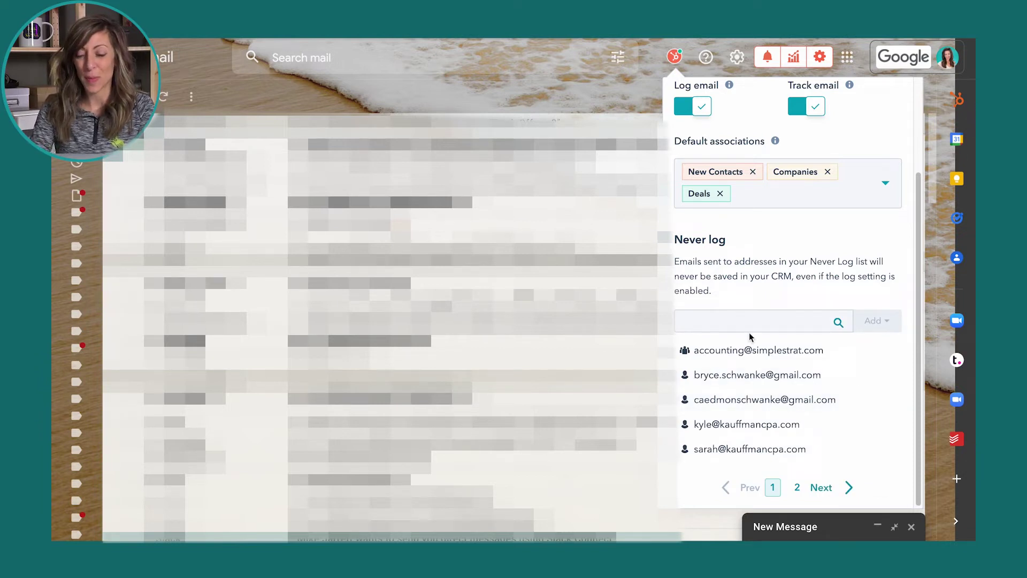
click(682, 111)
click(805, 105)
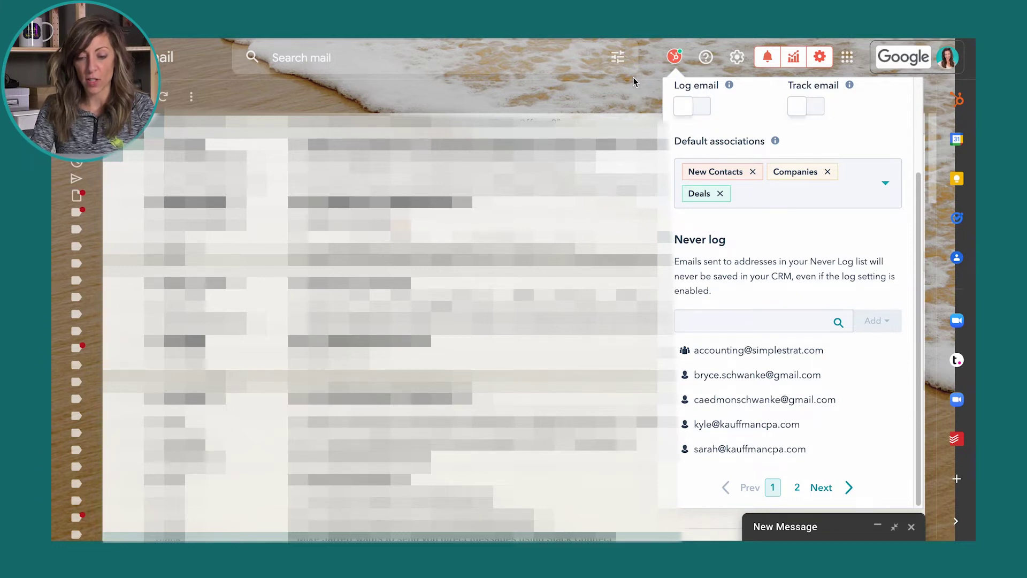
Step: Compose a test draft to confirm Log and Track start unchecked, then discard it
click(633, 81)
key(c)
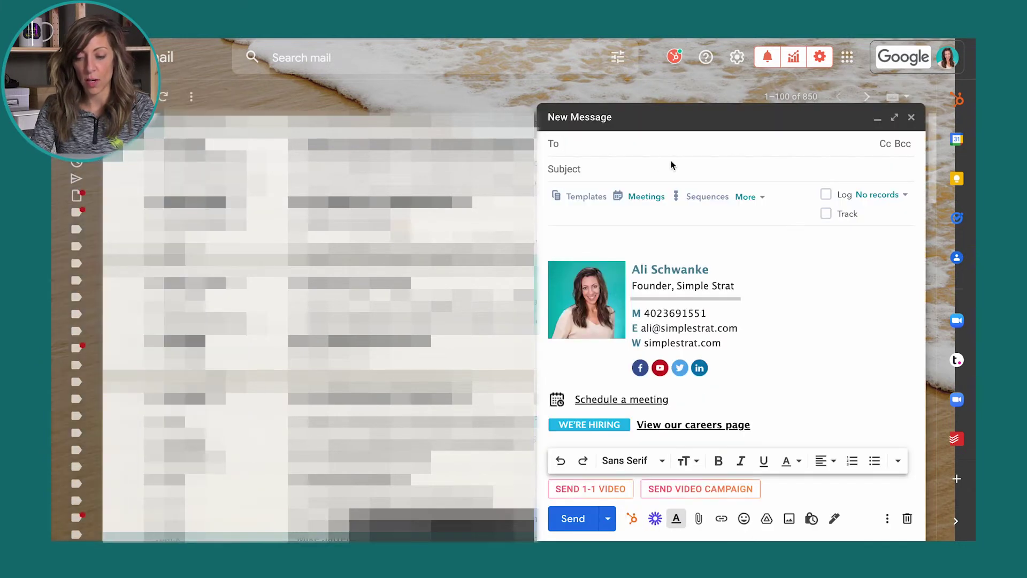
mouse_move(829, 223)
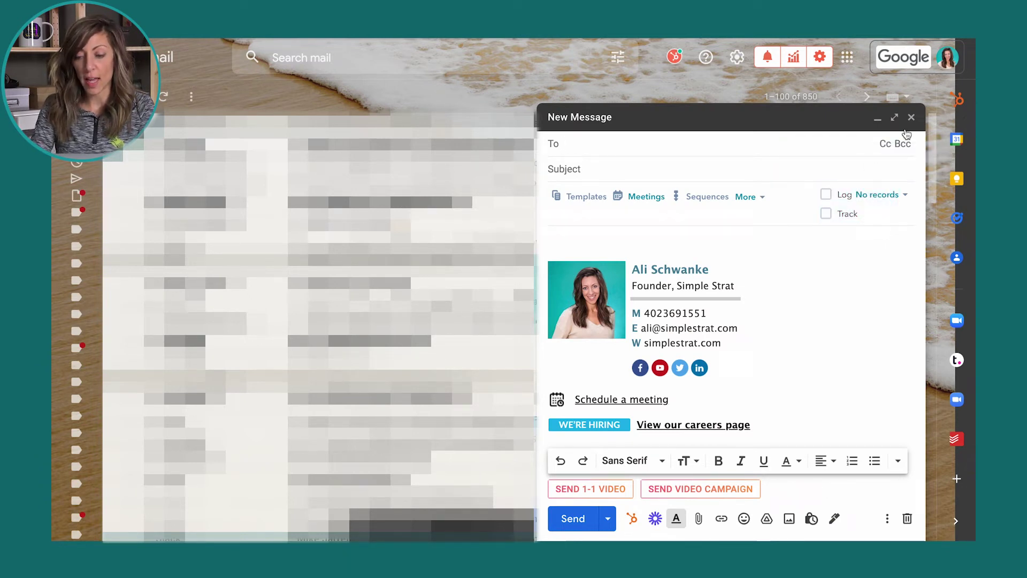
click(912, 117)
Step: Turn default email logging and tracking back on in HubSpot's Log and track settings
click(684, 57)
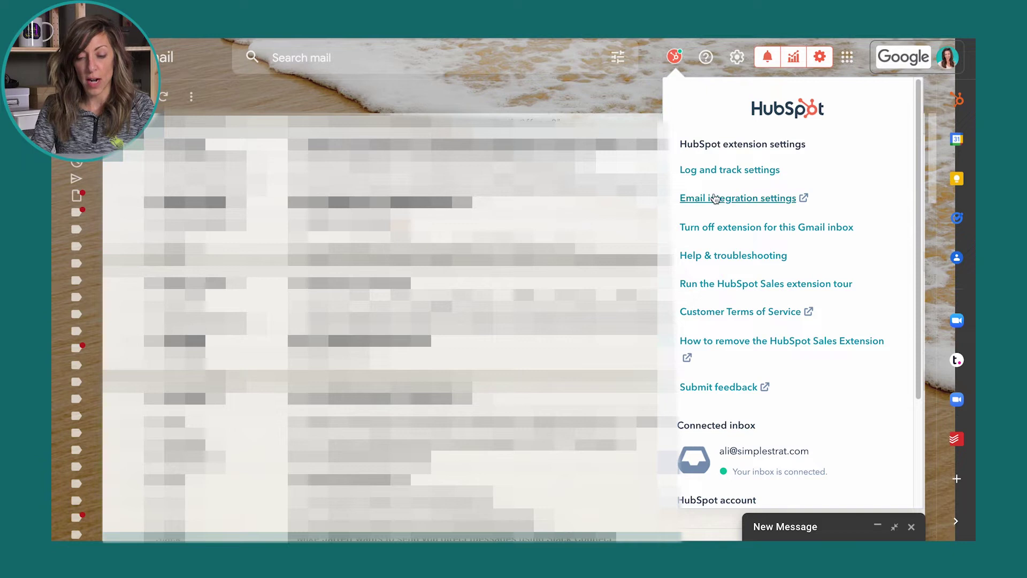
click(721, 167)
click(700, 226)
click(824, 228)
click(616, 95)
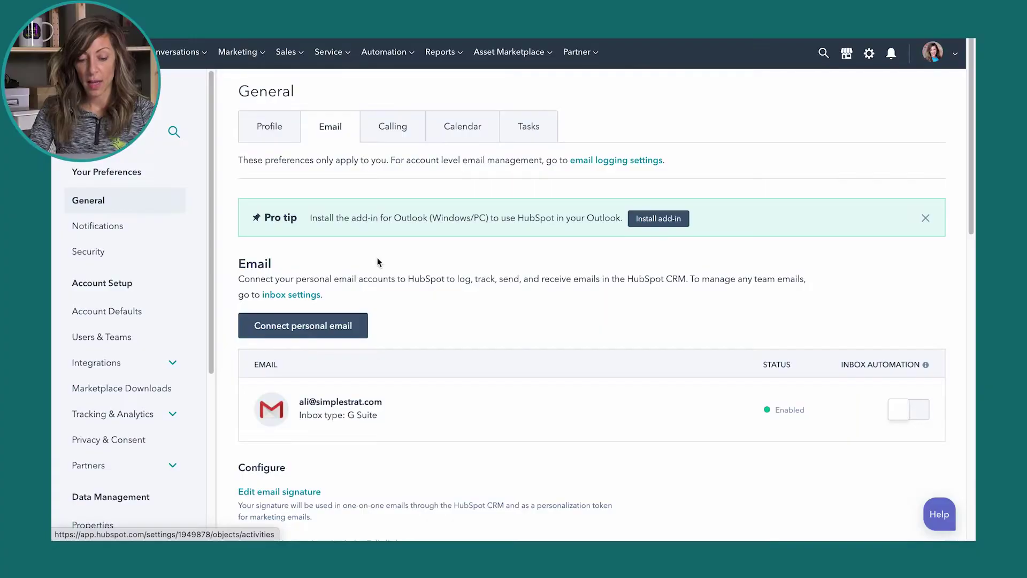
scroll(377, 258, down, 10)
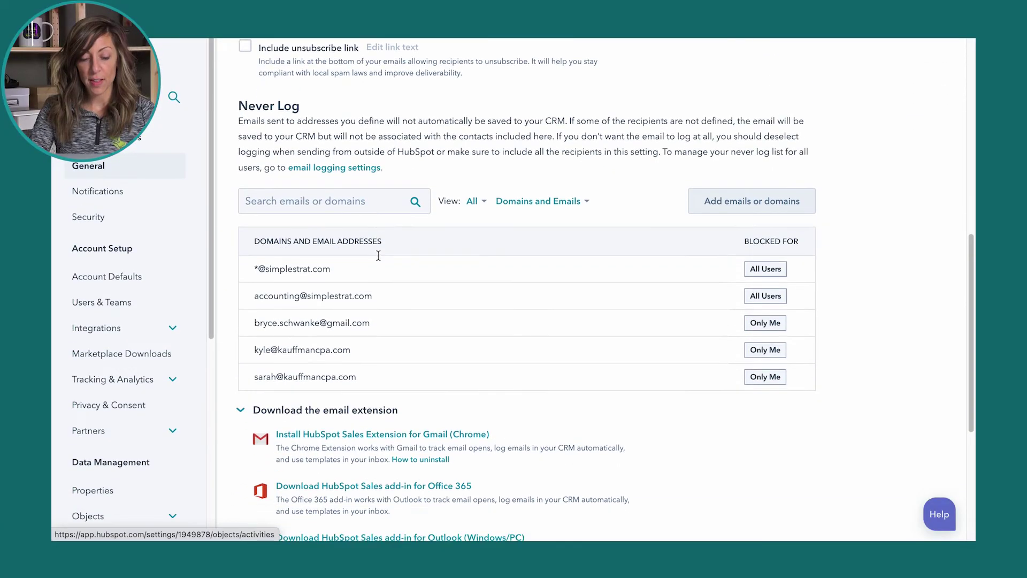
mouse_move(488, 254)
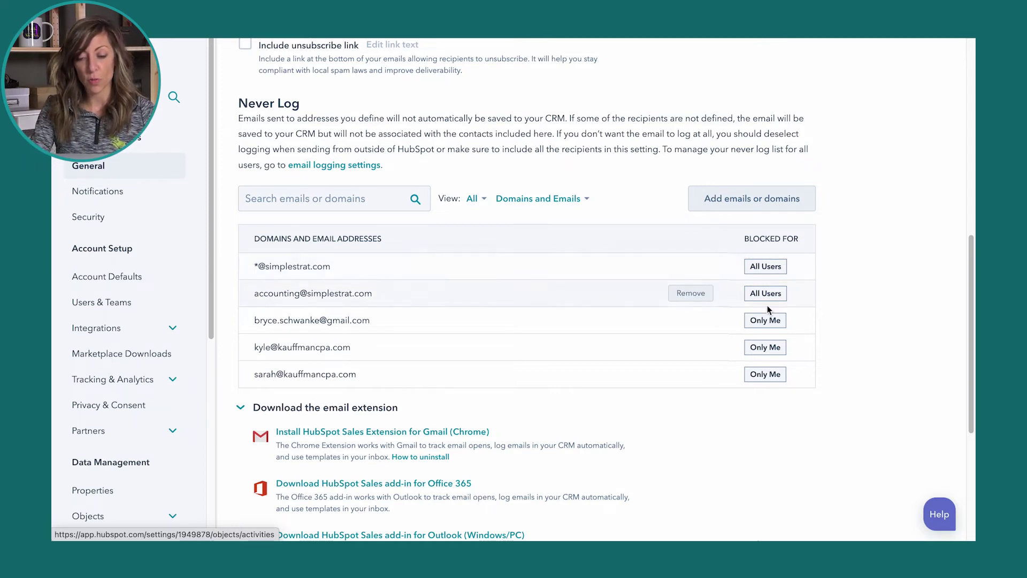
click(364, 202)
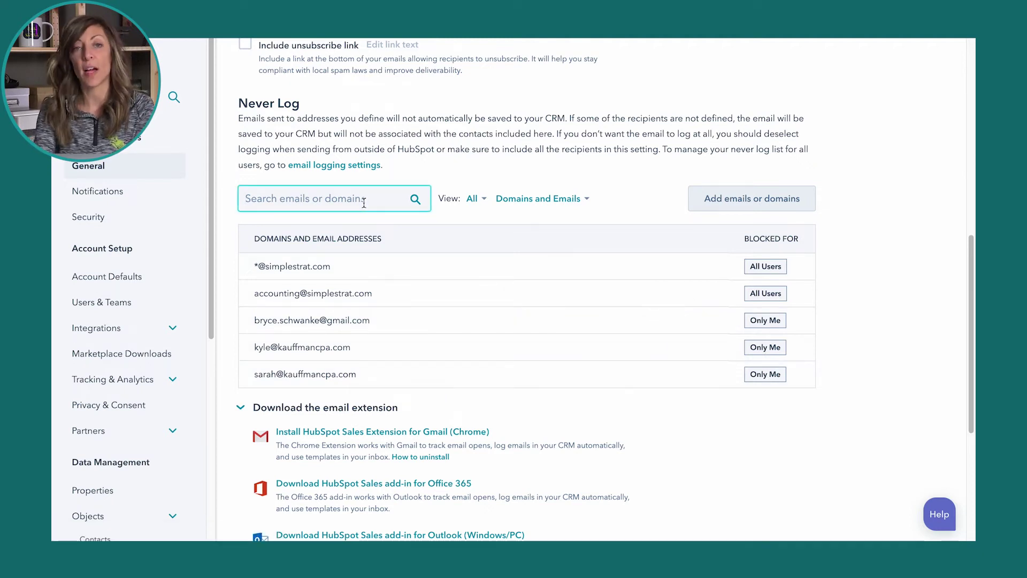
text(@)
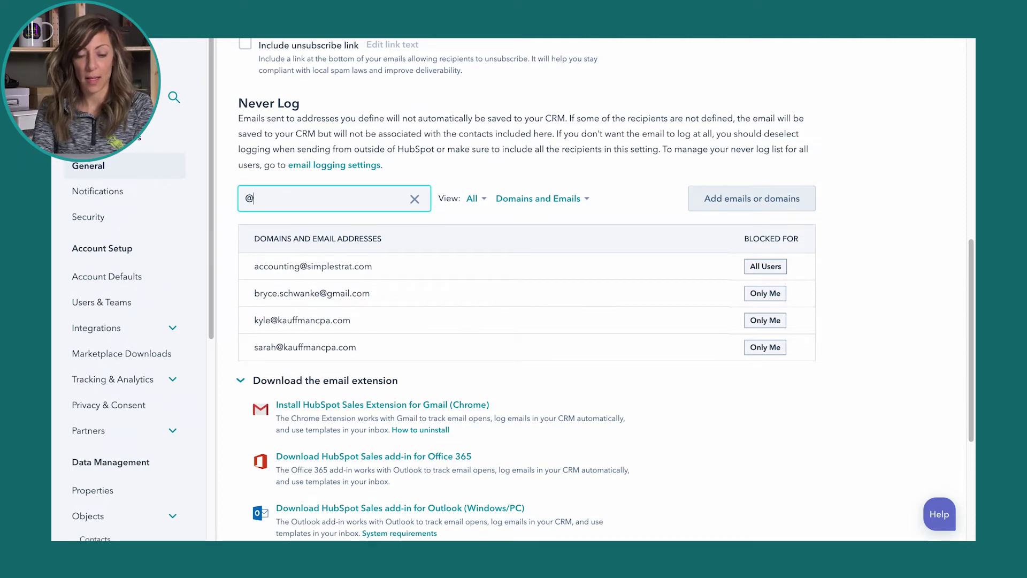
text(cookiecompa)
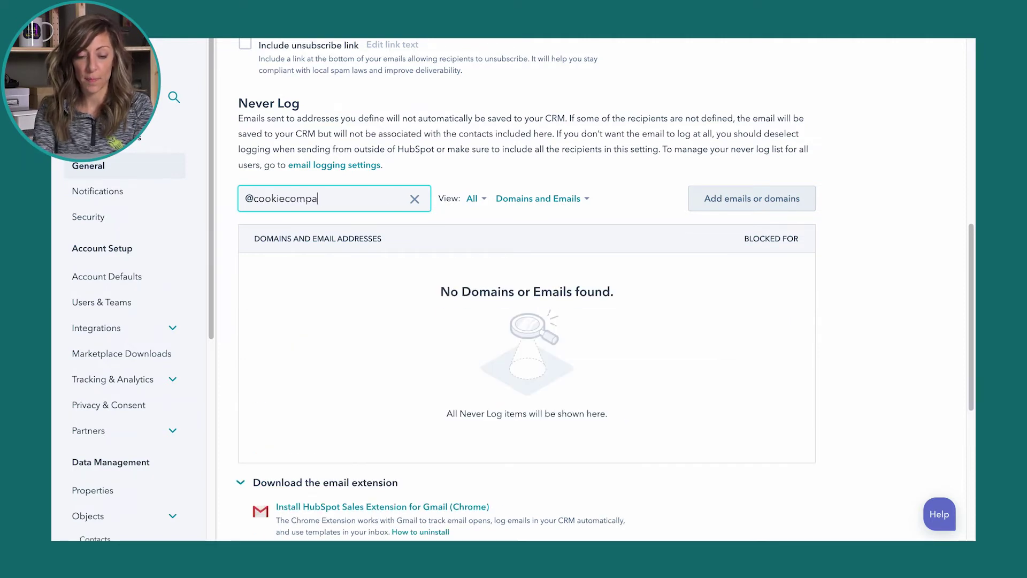
text(ny.com)
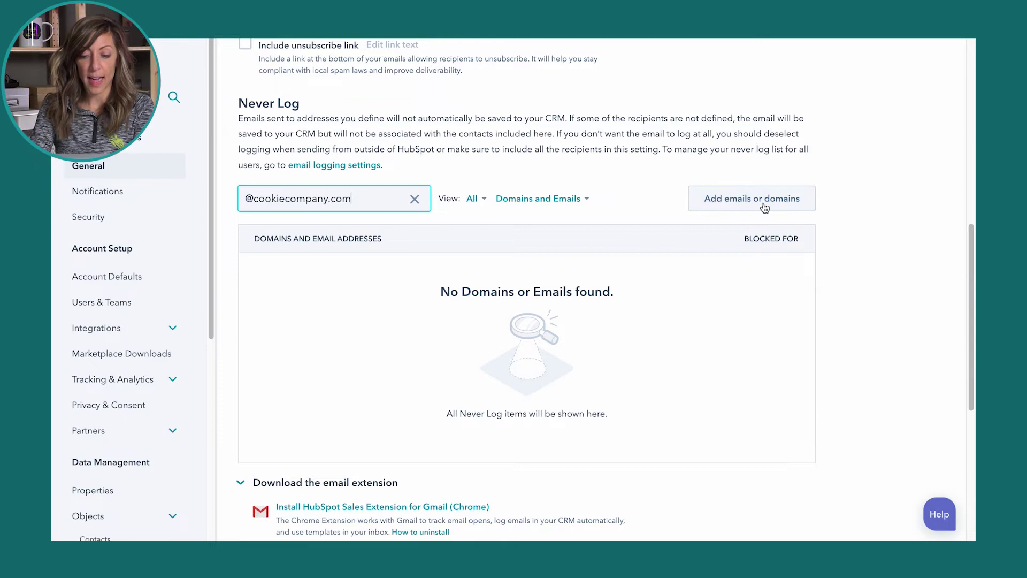
click(741, 207)
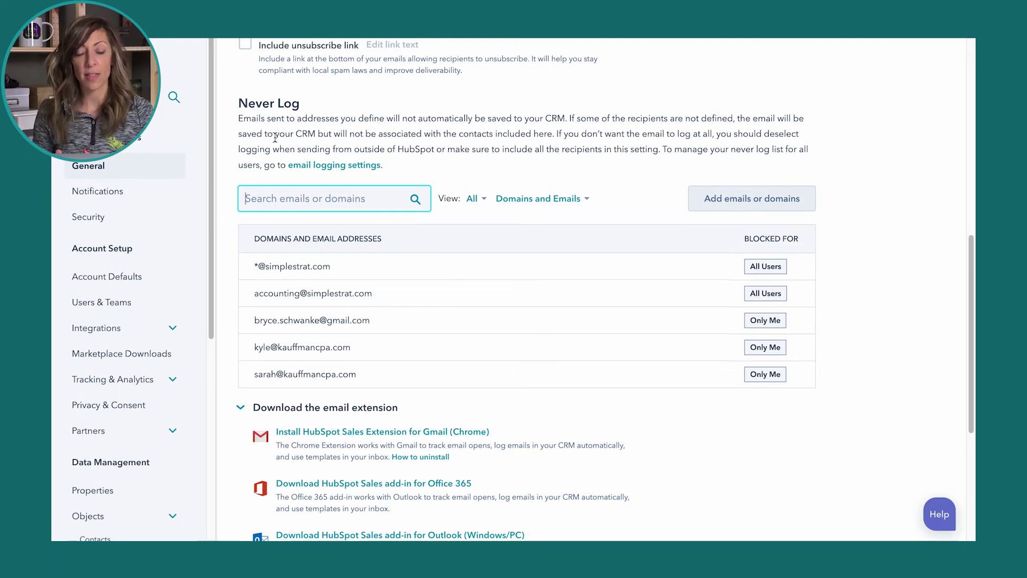
click(335, 165)
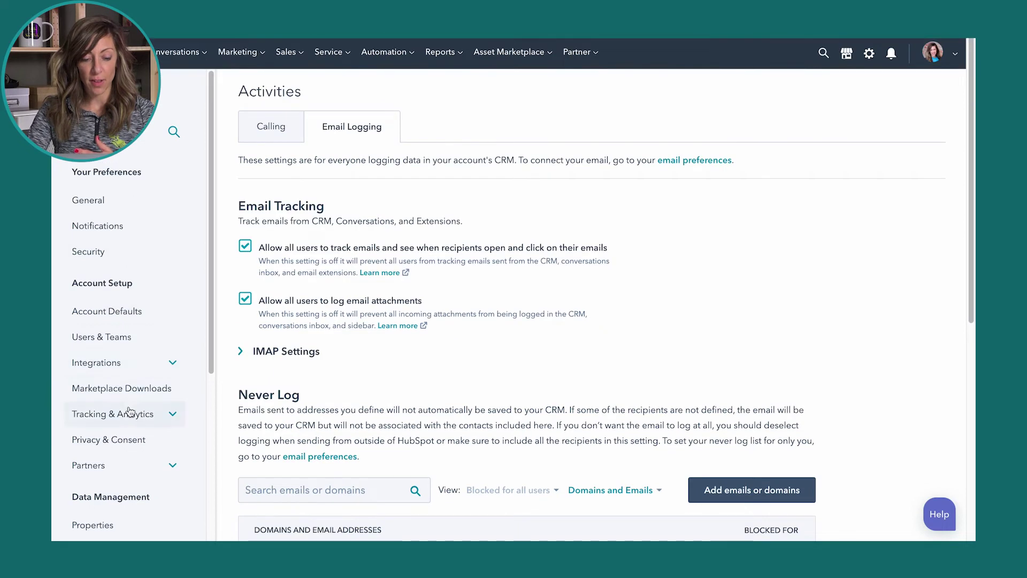
Step: Scroll through the account-wide Never Log table, then bring up the HubSpot extension menu in Gmail
scroll(128, 411, down, 5)
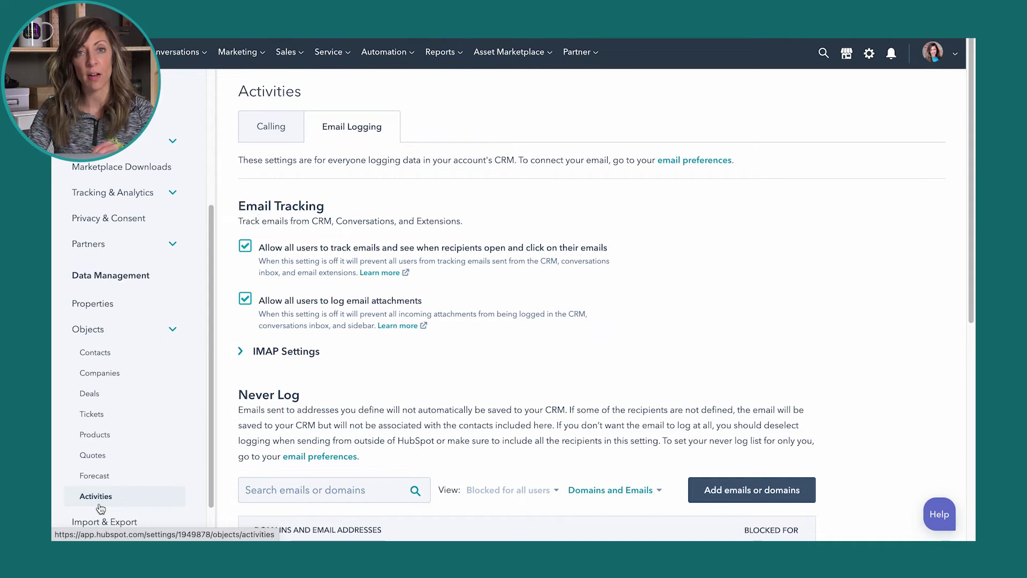
scroll(366, 281, down, 5)
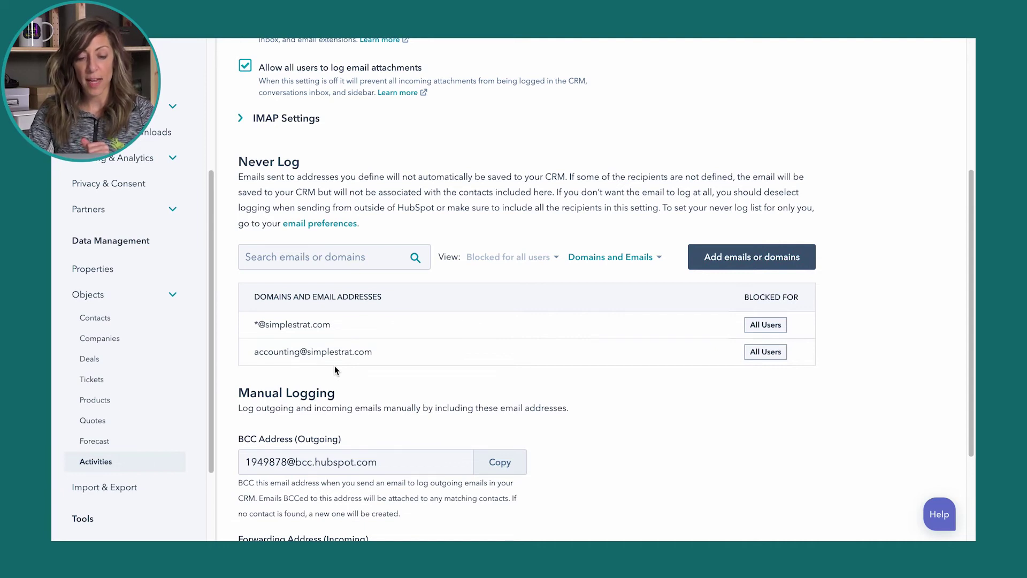
scroll(335, 368, up, 3)
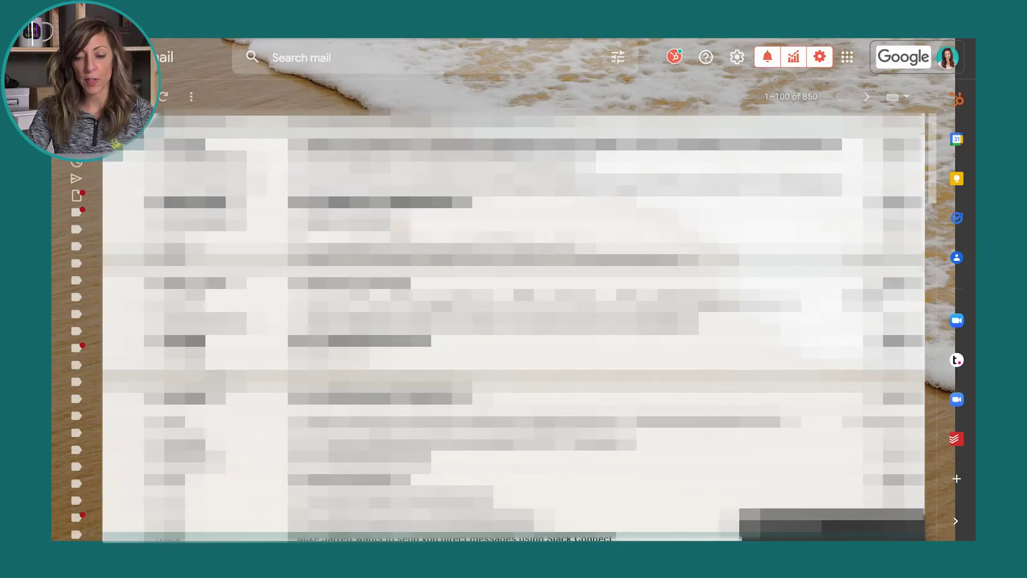
click(675, 59)
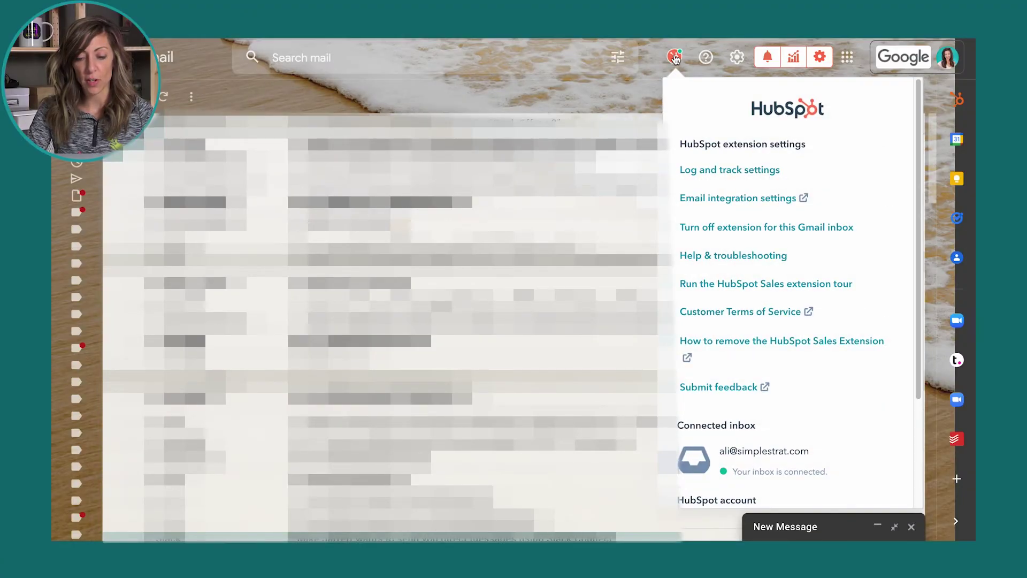